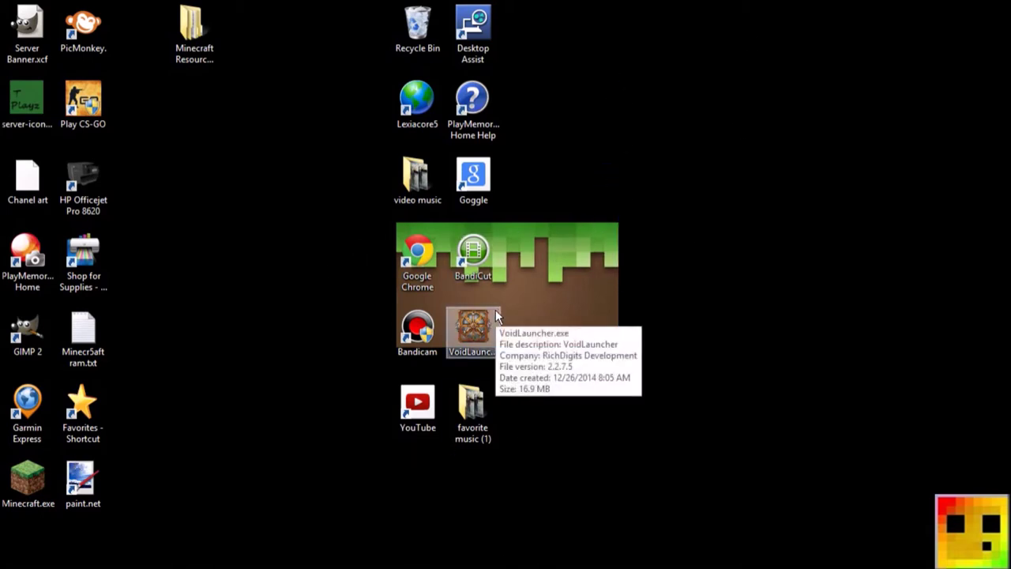
- Open the Roaming application data folder by running %appdata%
mouse_move(95, 564)
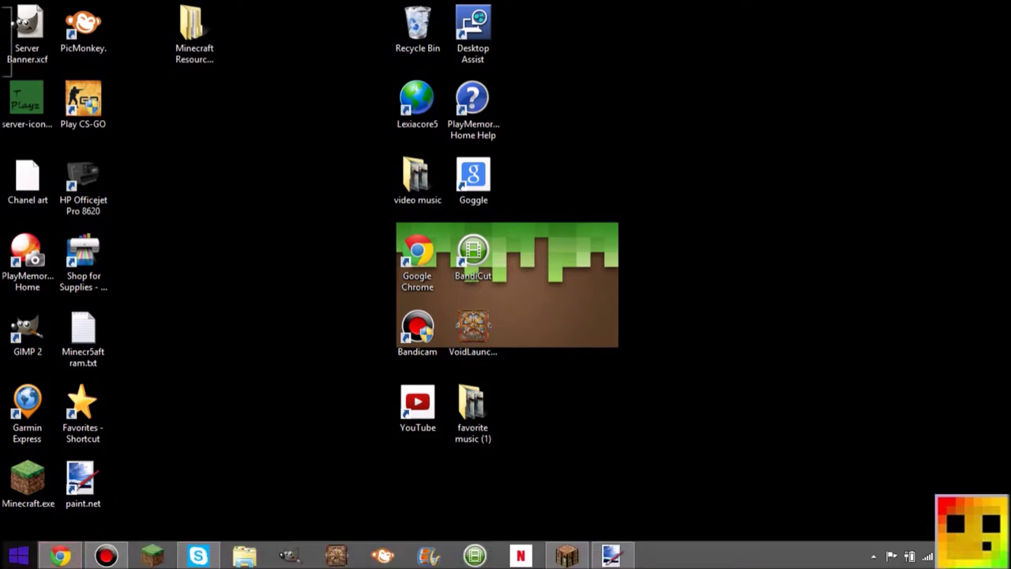
right_click(11, 563)
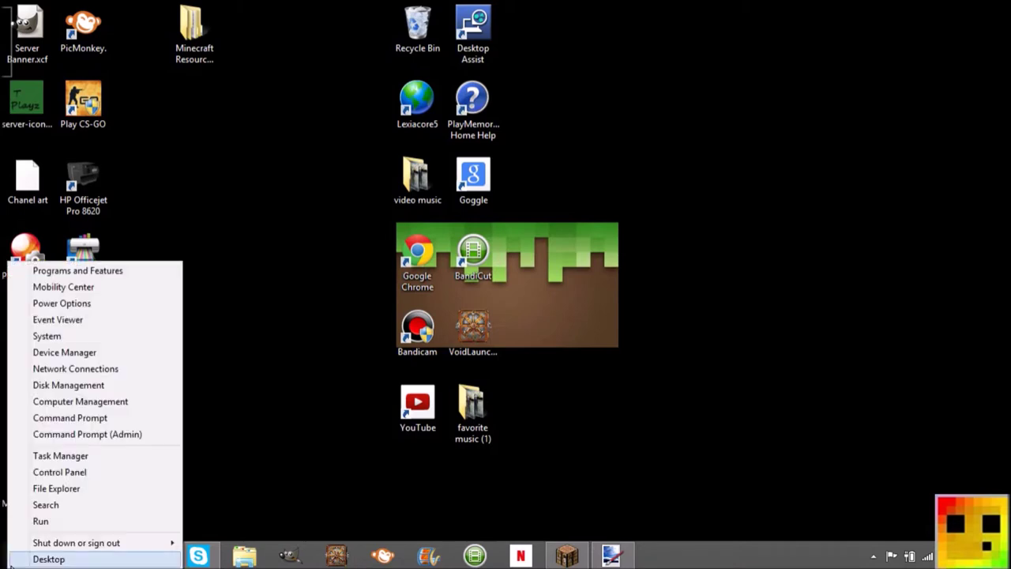
left_click(39, 522)
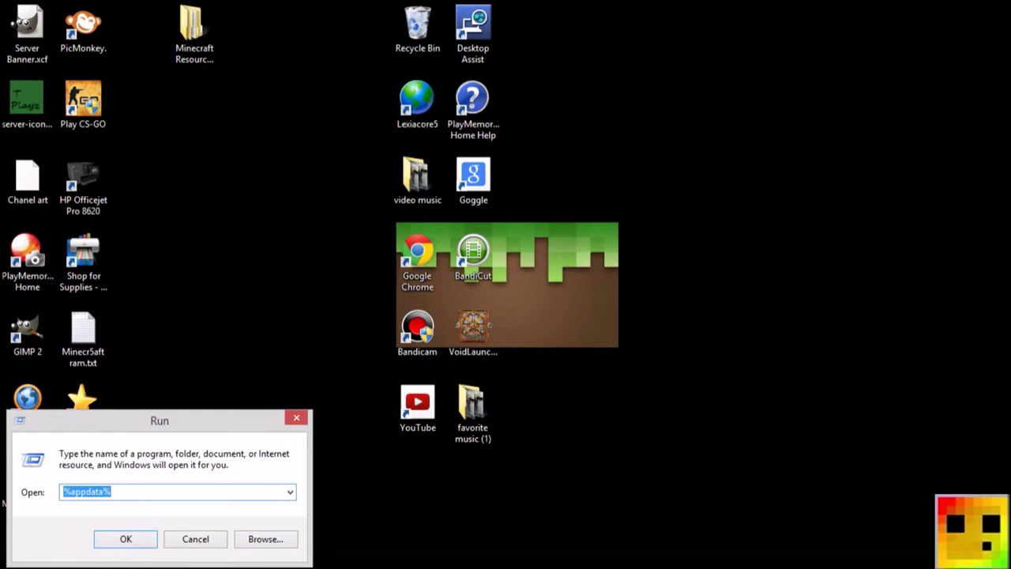
key("BackSpace")
type("%")
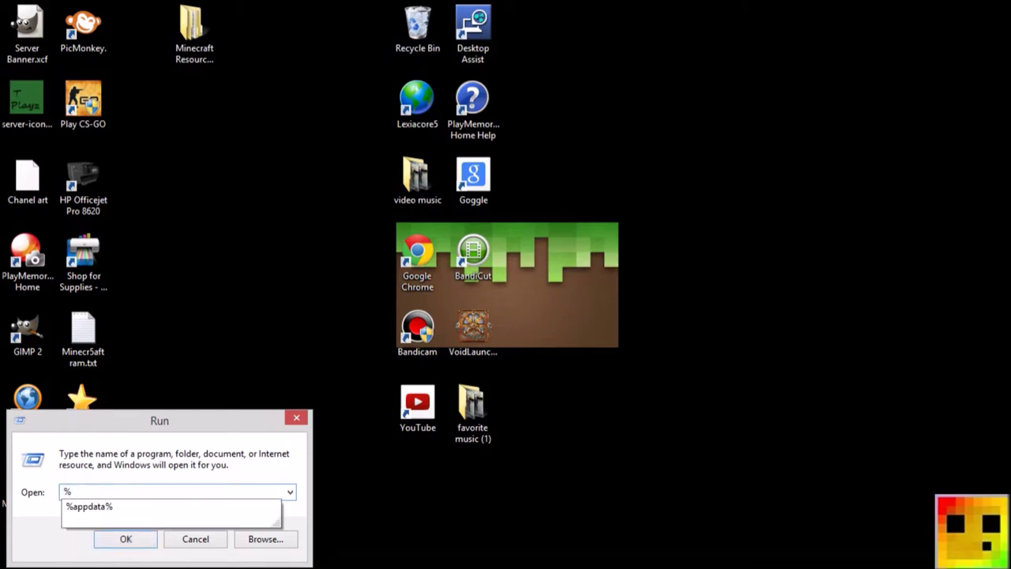
type("appdata%")
left_click(131, 538)
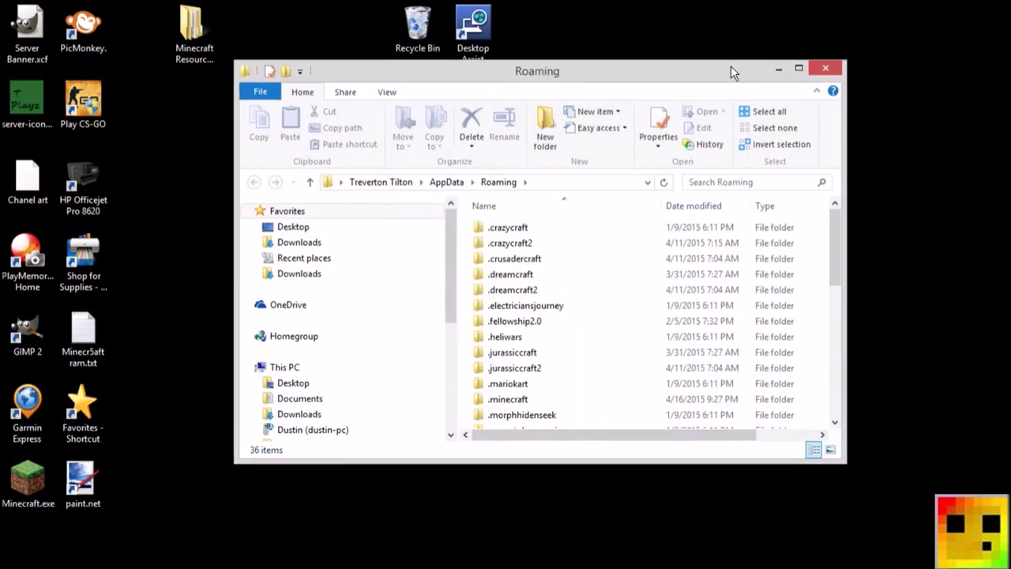
- Maximize the Roaming folder window and open the resourcepacks folder inside .minecraft
left_click_drag(713, 73, 724, 3)
left_click(289, 335)
double_click(289, 335)
left_click(297, 289)
double_click(296, 289)
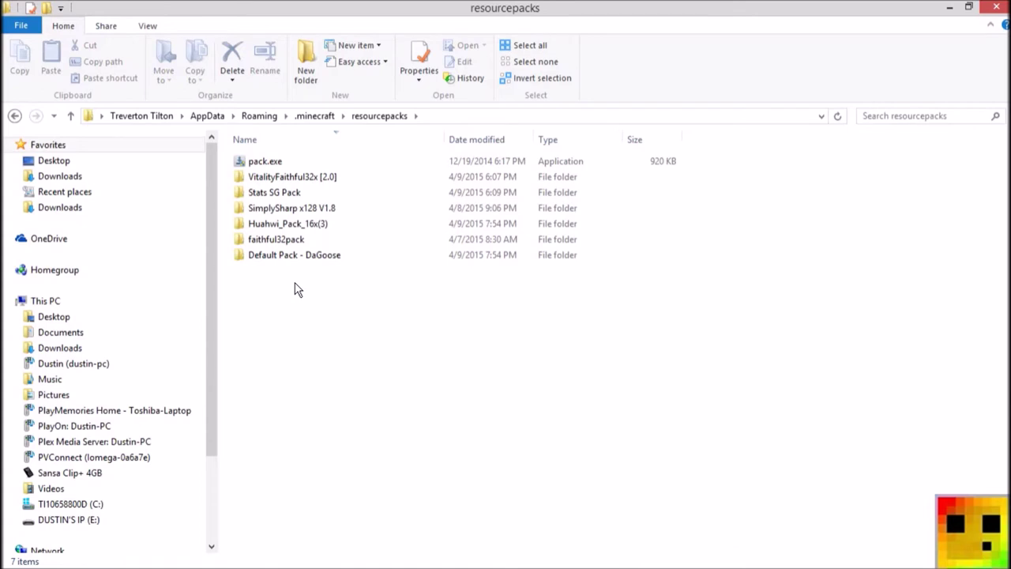
- Go back to the Roaming folder and reopen .minecraft and its resourcepacks folder
key("BackSpace")
key("BackSpace")
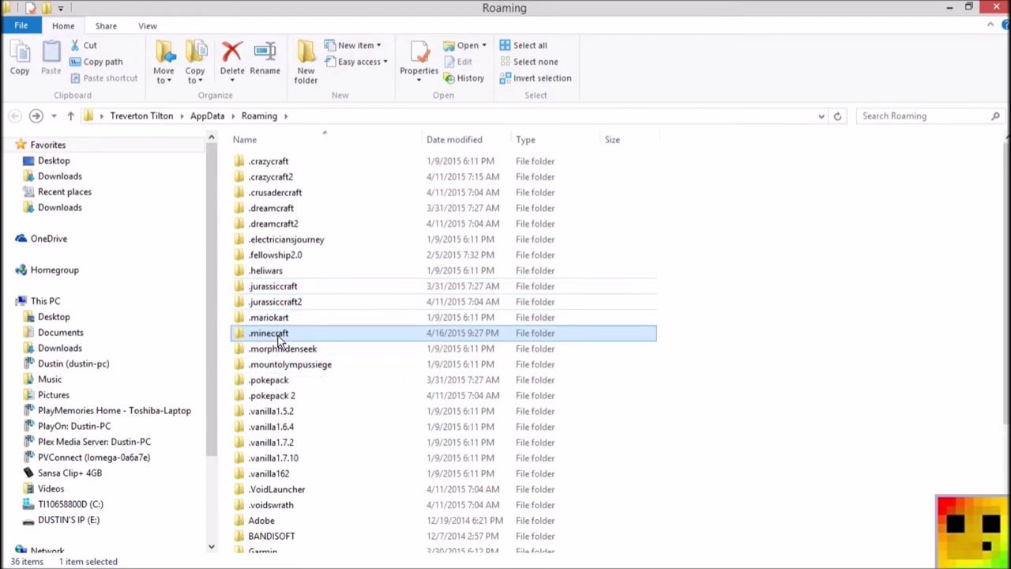
double_click(272, 334)
double_click(265, 288)
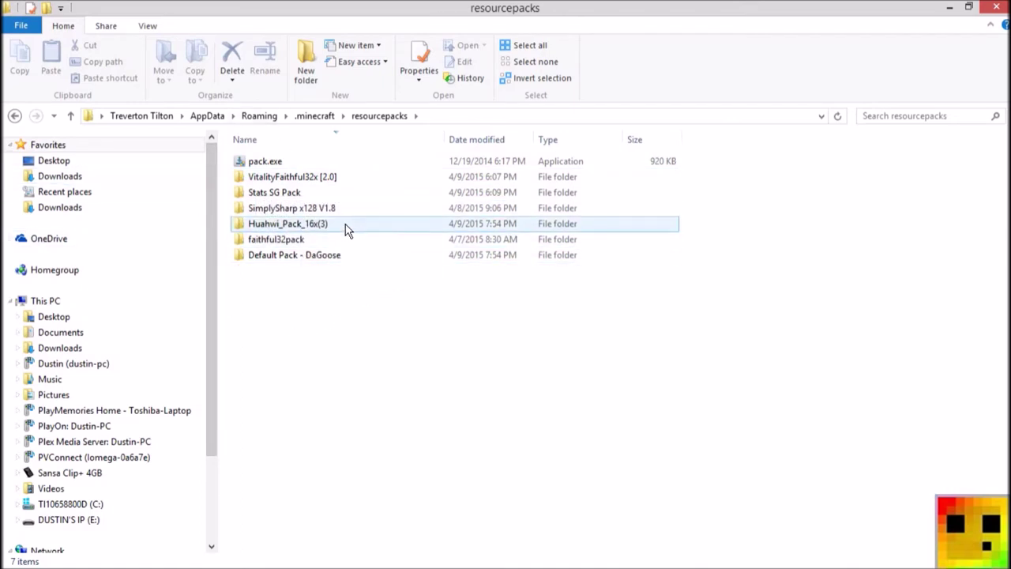
left_click(290, 244)
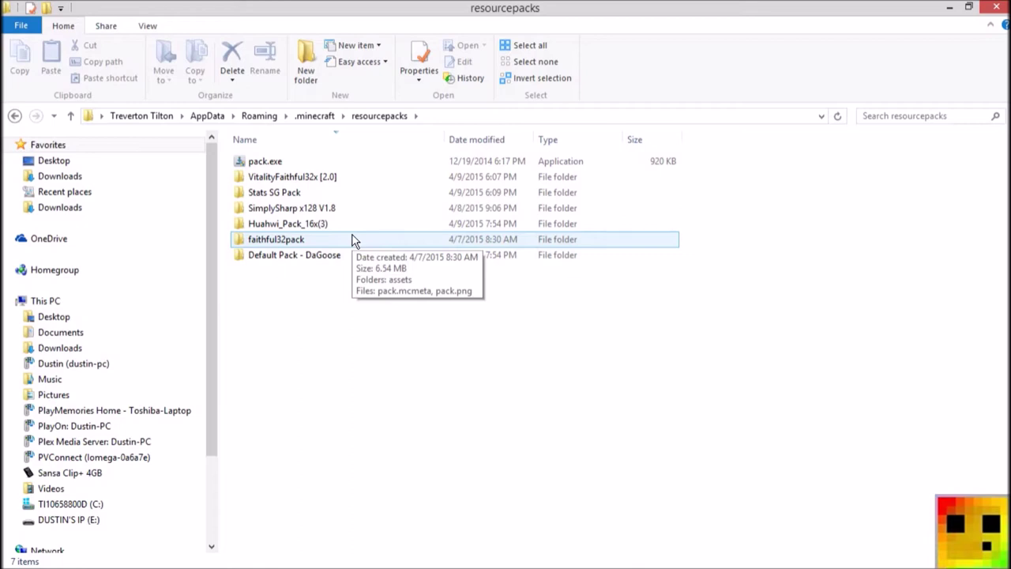
- Open the faithful32pack folder and go through assets, minecraft and textures to its gui folder
left_click_drag(469, 7, 932, 41)
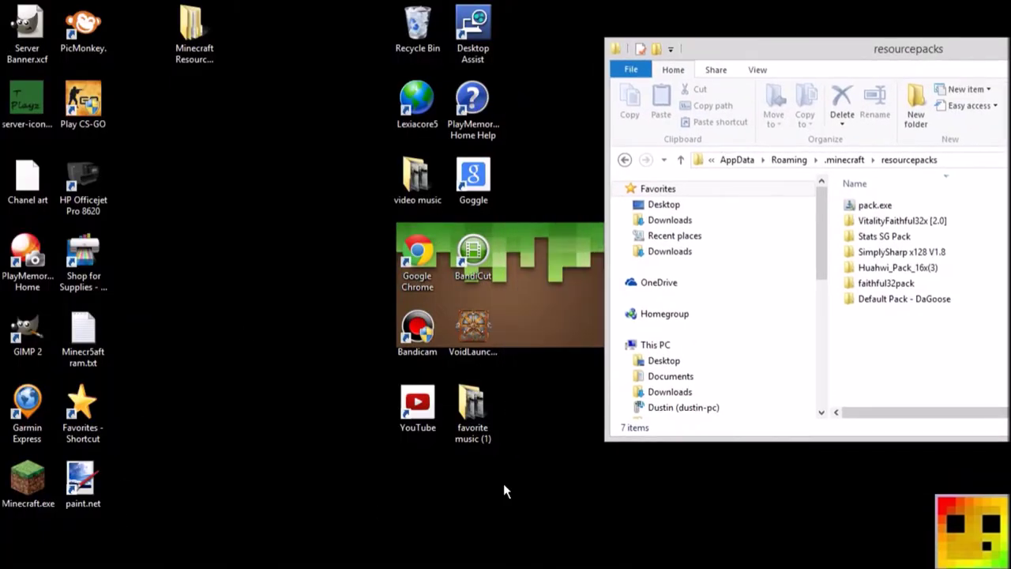
double_click(878, 284)
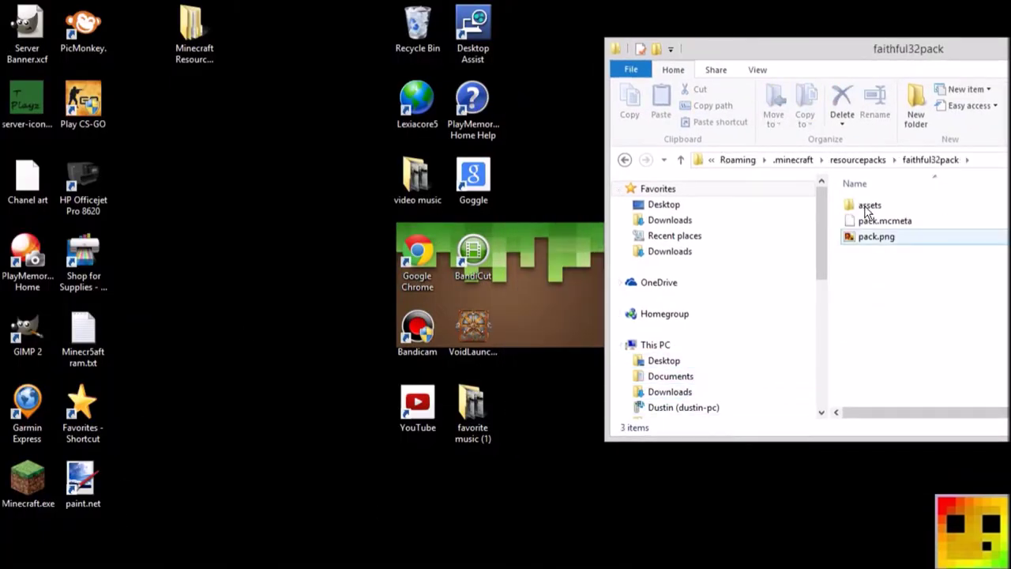
double_click(871, 206)
left_click_drag(654, 57, 460, 64)
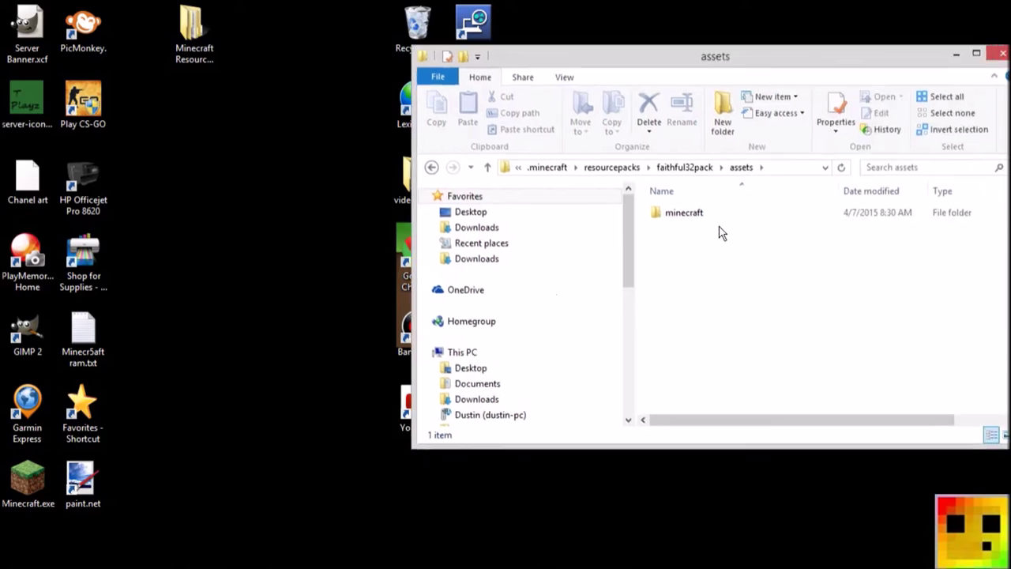
key("super+Up")
double_click(441, 161)
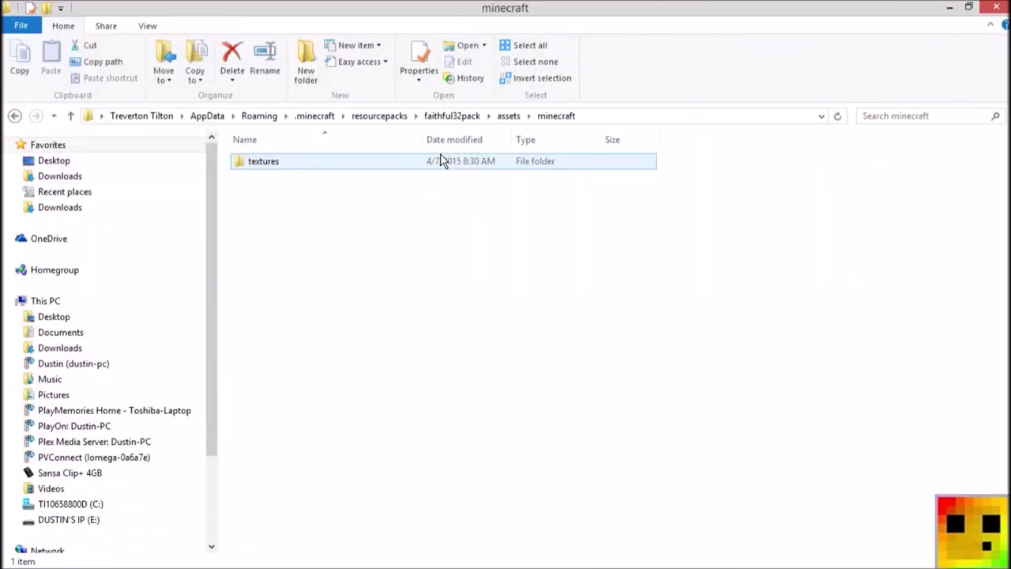
left_click(362, 166)
double_click(362, 171)
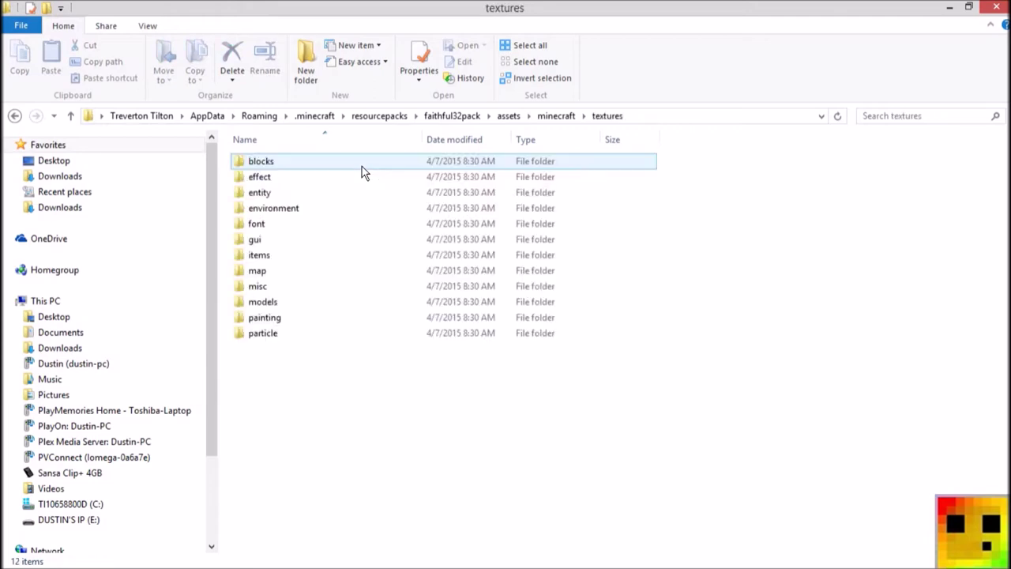
double_click(255, 241)
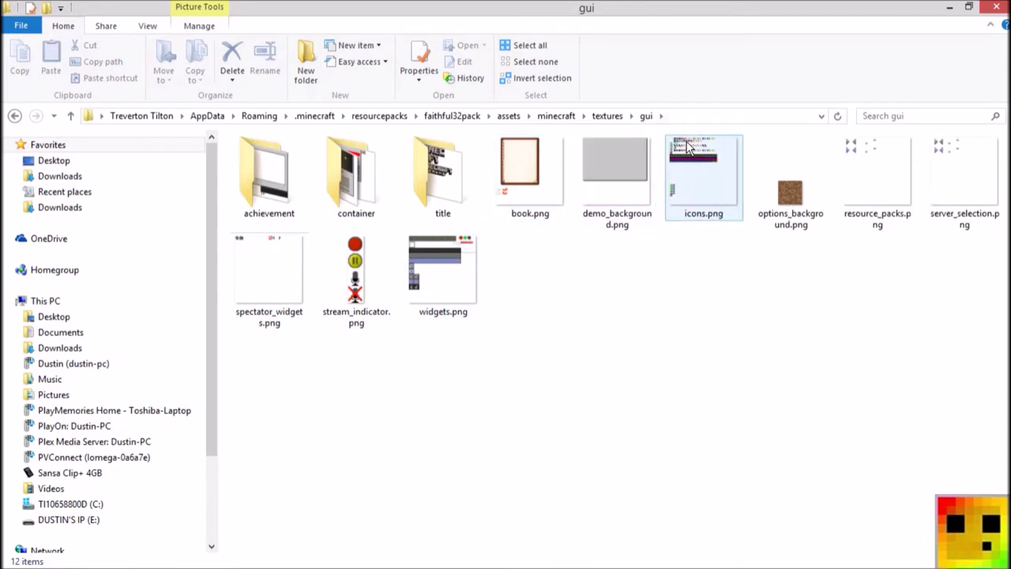
- Switch to paint.net, maximize it, and arrange the Layers, History and Colors windows clear of the canvas
left_click(949, 7)
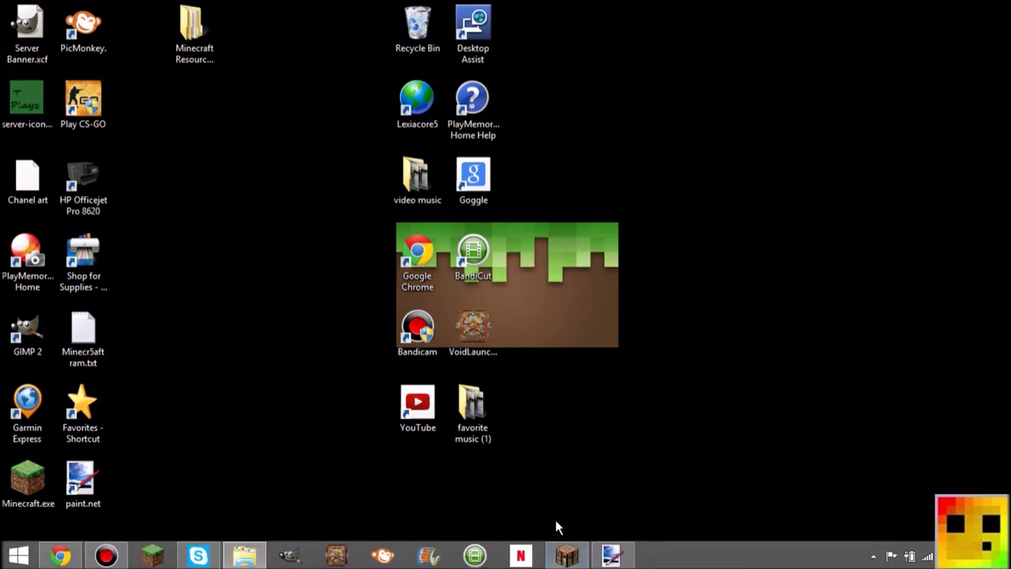
left_click(611, 556)
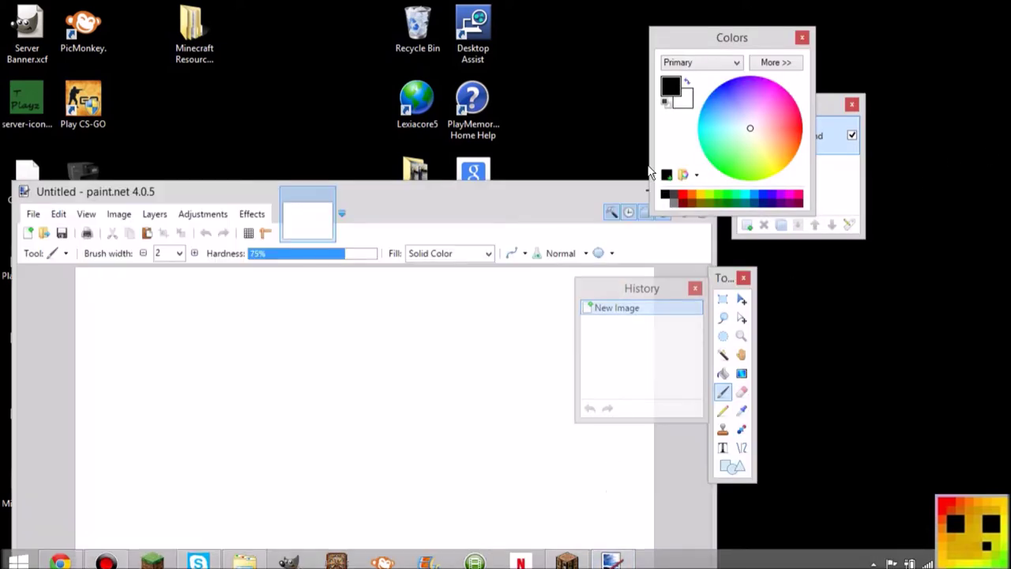
left_click_drag(594, 192, 687, 6)
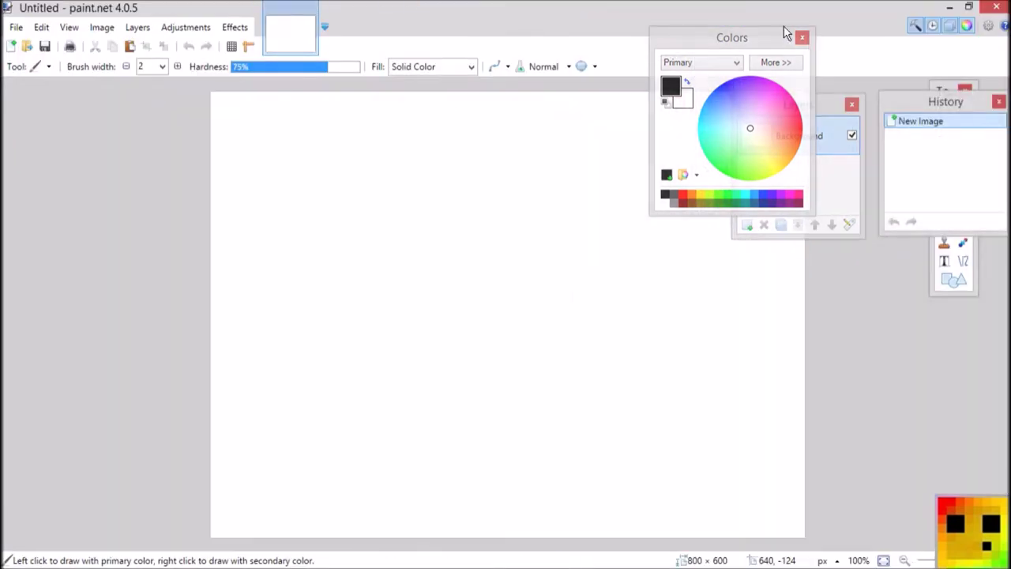
left_click_drag(806, 108, 132, 127)
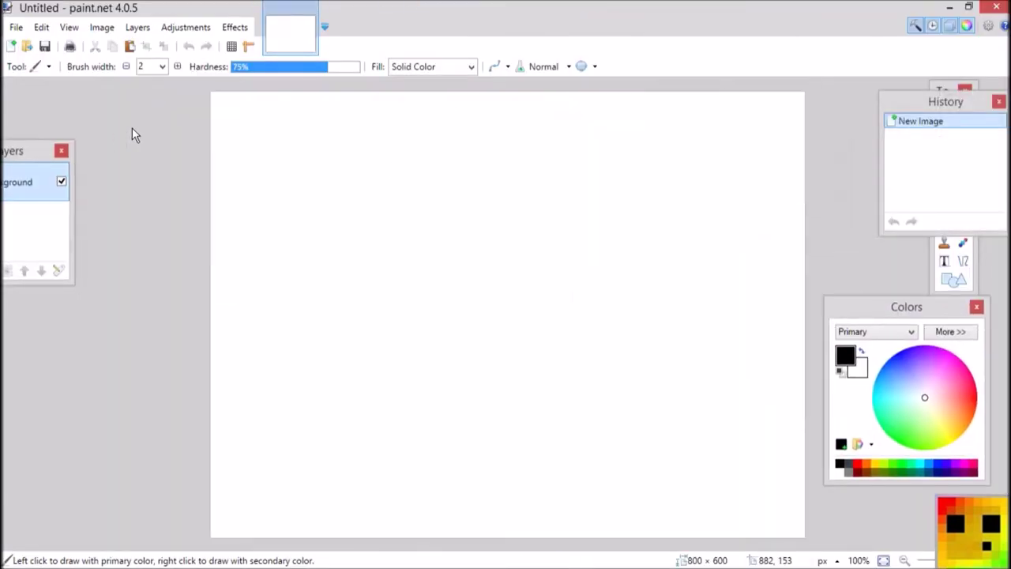
left_click_drag(906, 105, 78, 361)
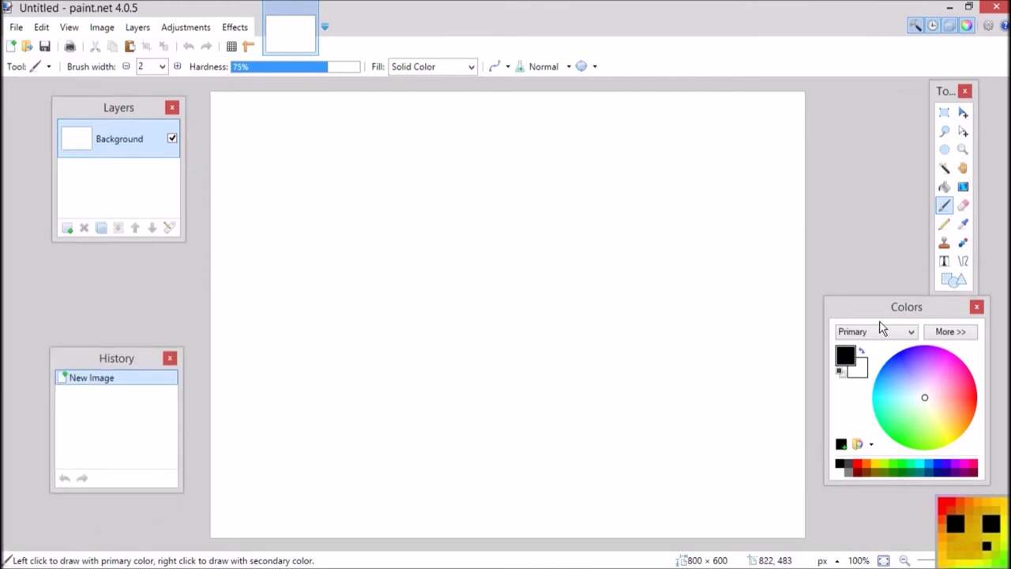
left_click_drag(876, 318, 898, 362)
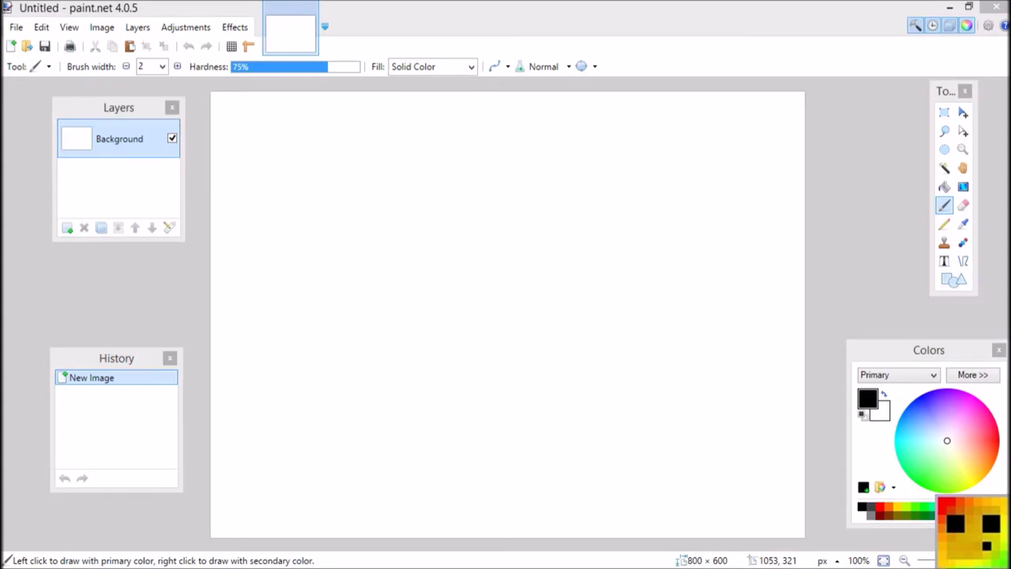
- Open icons.png from the gui folder as an image in paint.net
key("alt+Tab")
mouse_move(971, 371)
left_mouse_down()
mouse_move(977, 388)
mouse_move(483, 324)
left_mouse_up()
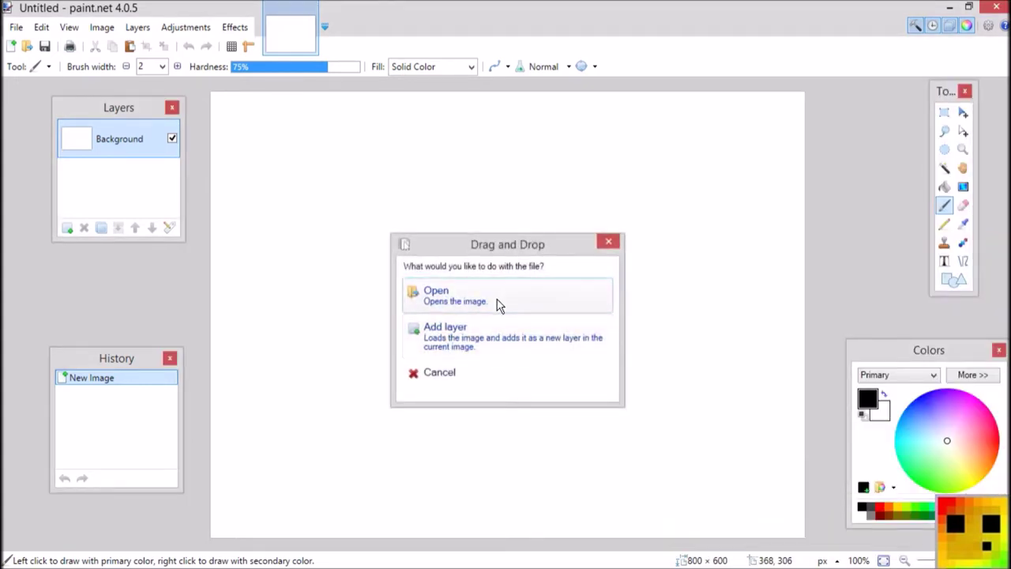
left_click(497, 299)
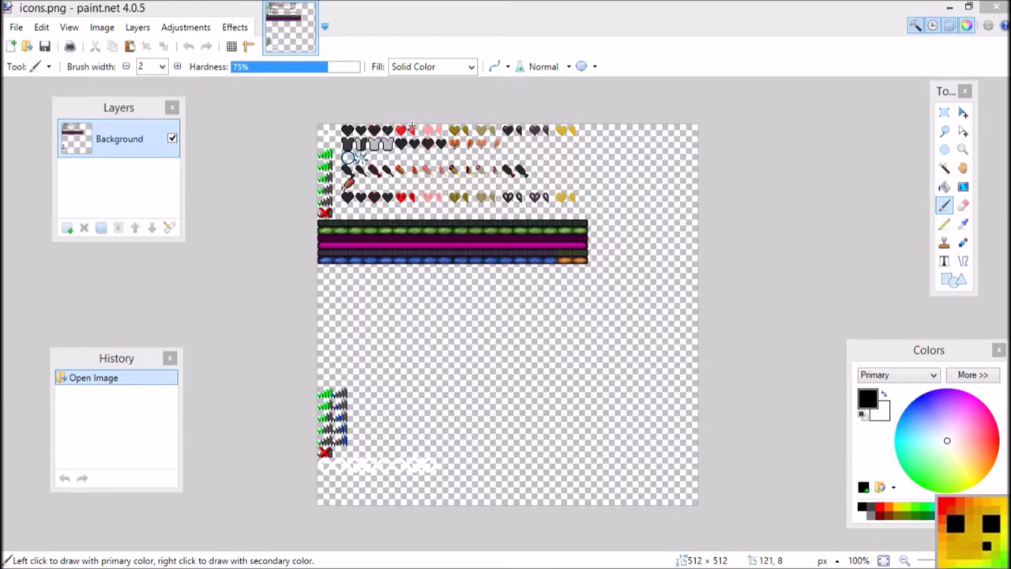
- Paint a trial brush stroke around the red hearts and undo it
left_click_drag(413, 136, 405, 128)
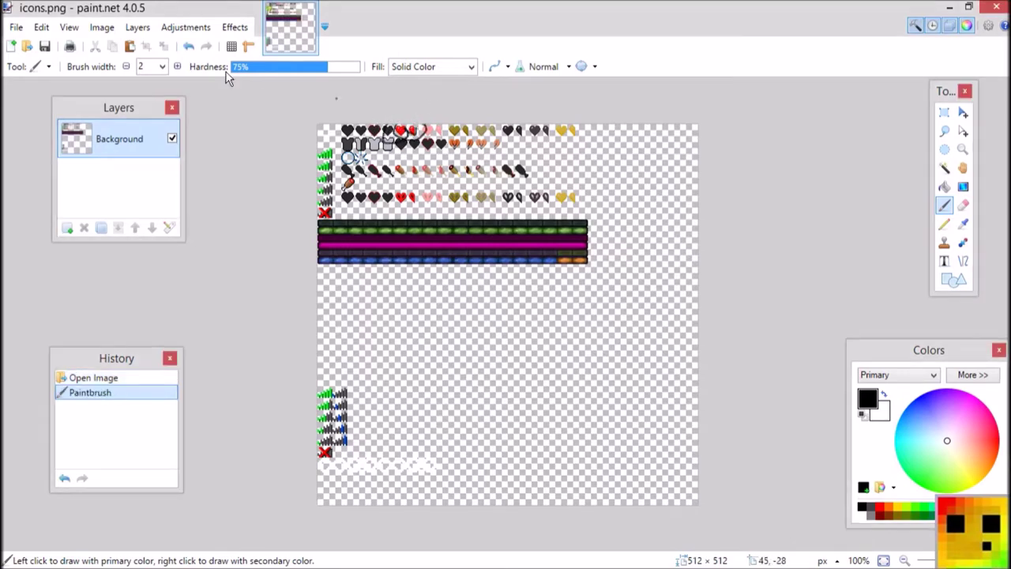
left_click(187, 47)
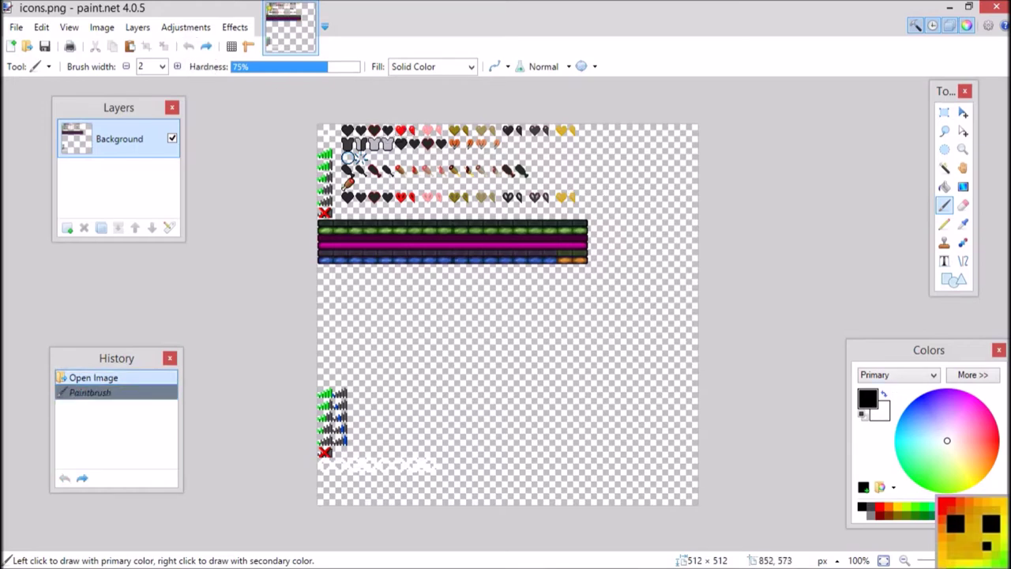
- Recolour the three highlight pixels of the full red heart in the top row white with the Pencil tool
key("ctrl+plus")
key("ctrl+plus")
key("ctrl+plus")
key("ctrl+plus")
key("ctrl+plus")
key("ctrl+plus")
key("ctrl+plus")
key("ctrl+plus")
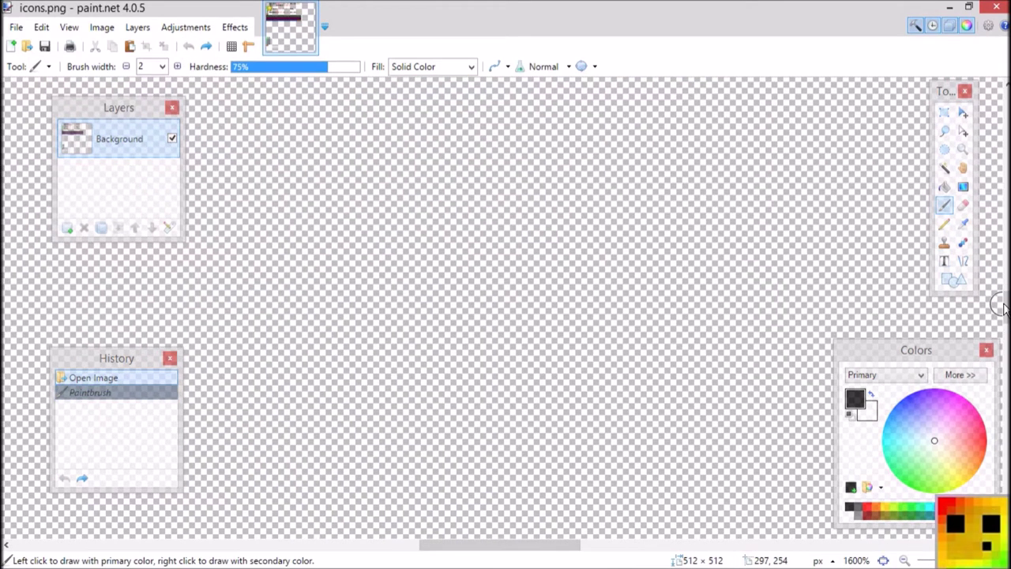
scroll(1000, 303, "up", 5)
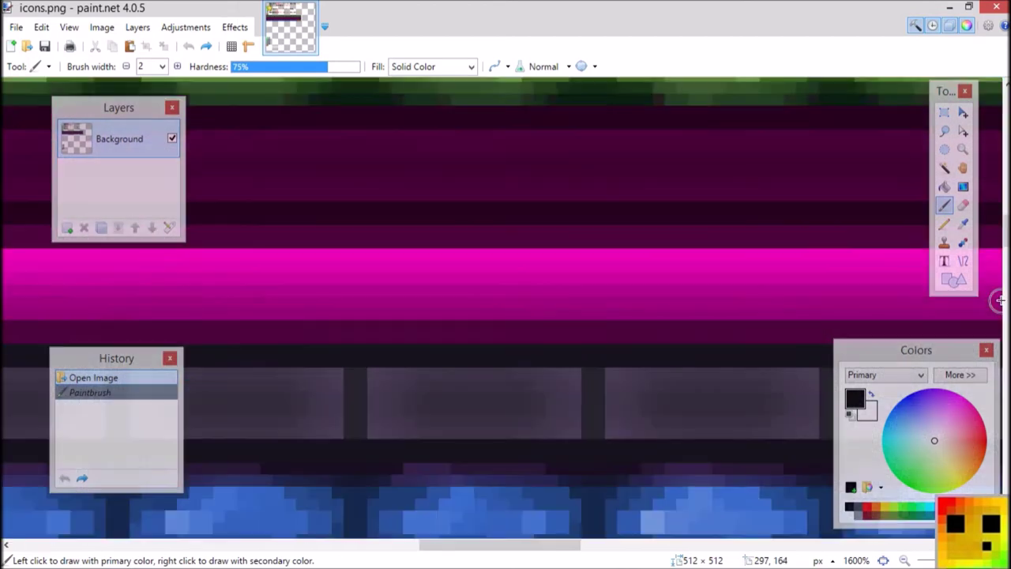
scroll(999, 300, "up", 8)
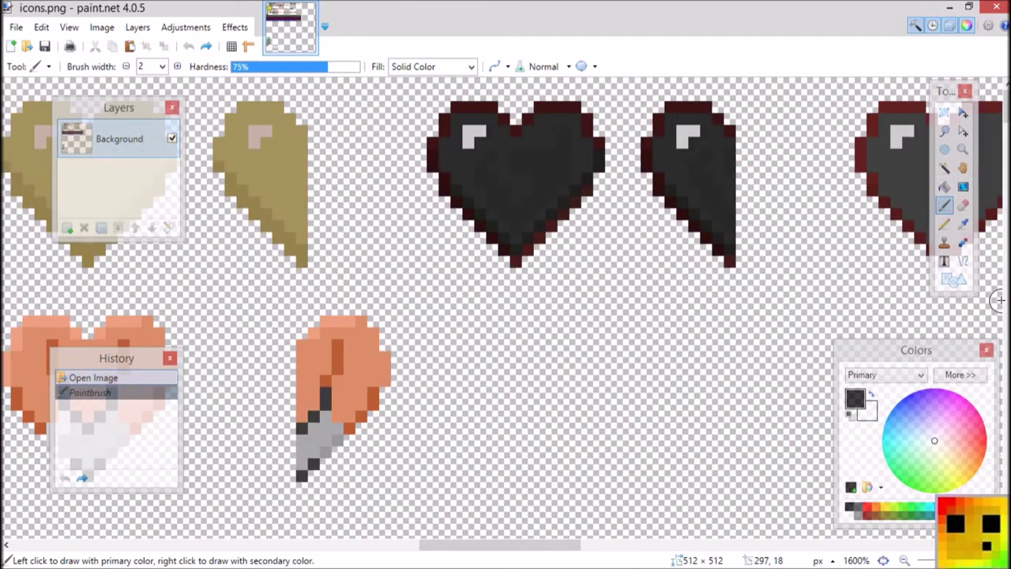
left_click_drag(506, 544, 238, 542)
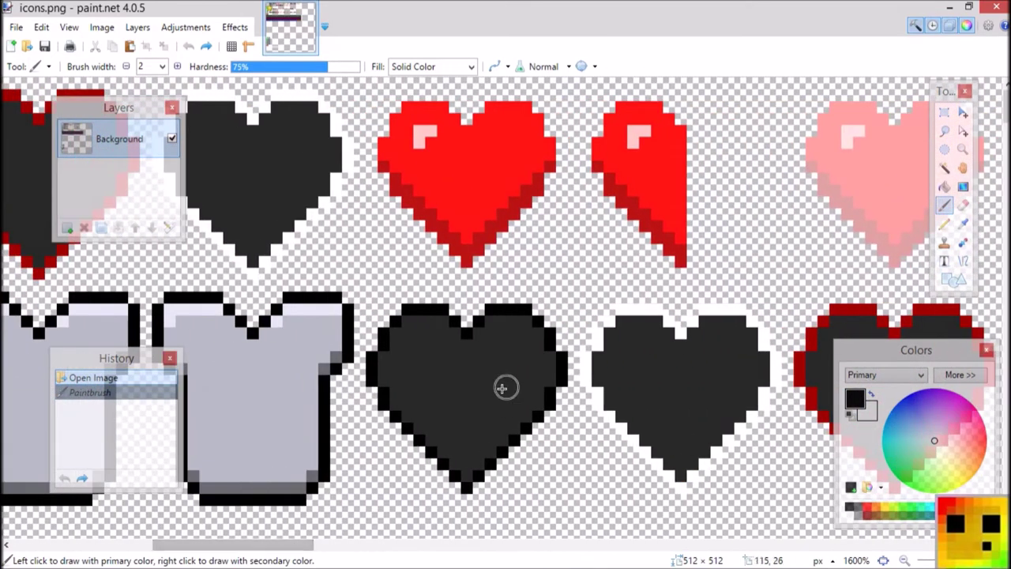
left_click(947, 225)
left_click(948, 226)
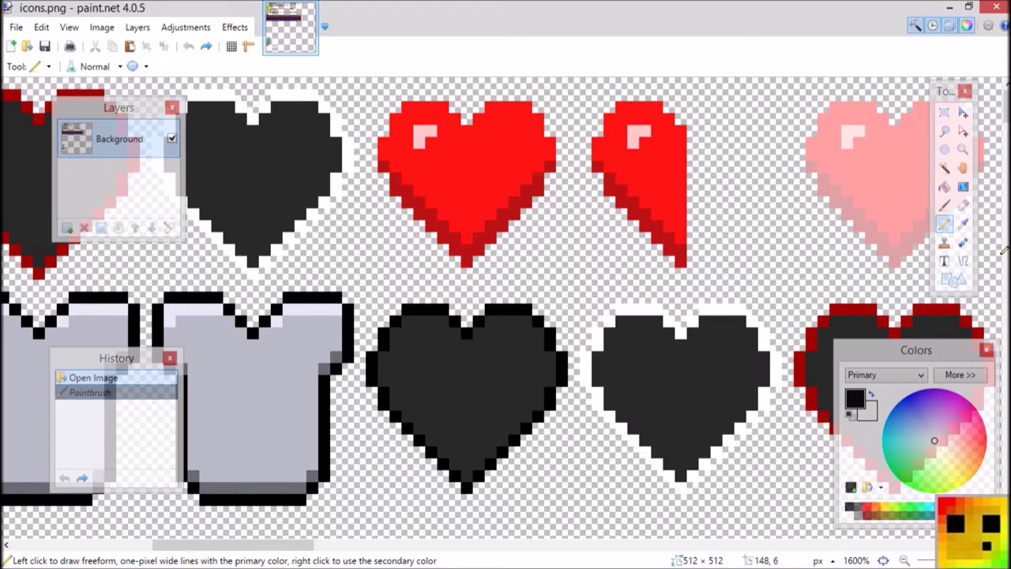
left_click(852, 514)
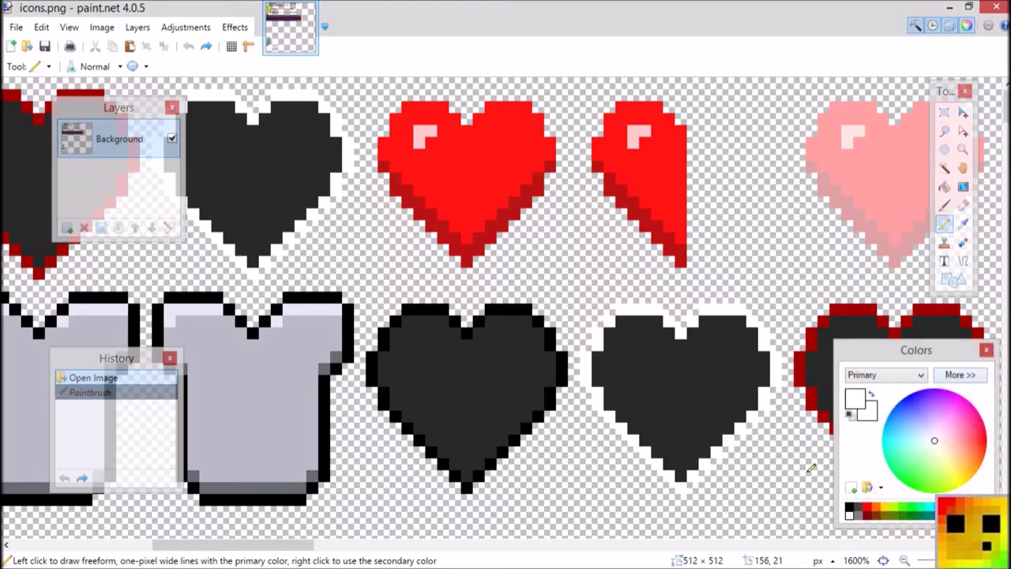
left_click(419, 131)
left_click(419, 143)
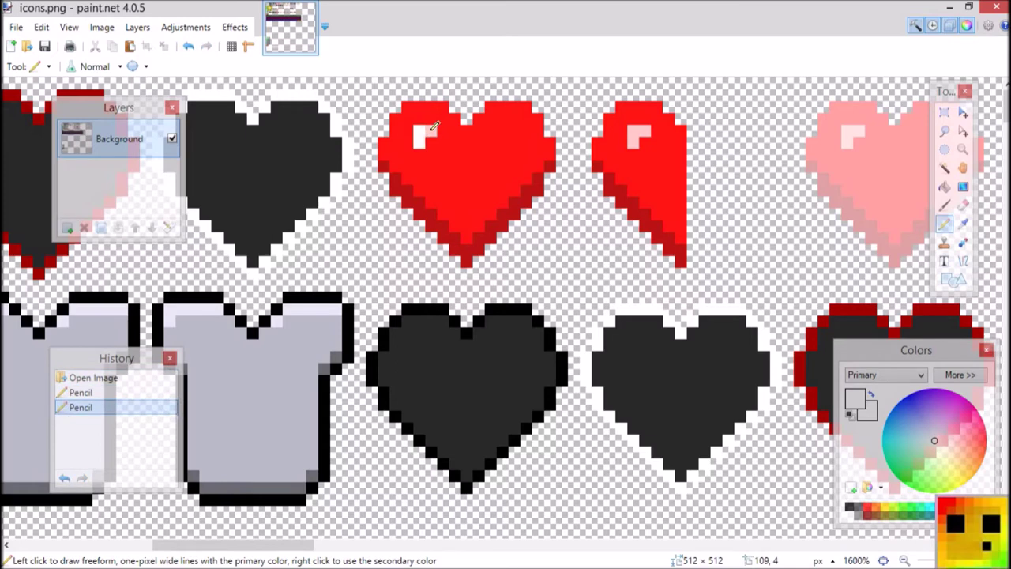
left_click(431, 131)
- Recolour the three highlight pixels of the half red heart in the top row white, leaving the red pixel below them unpainted
left_click(634, 132)
left_click(634, 143)
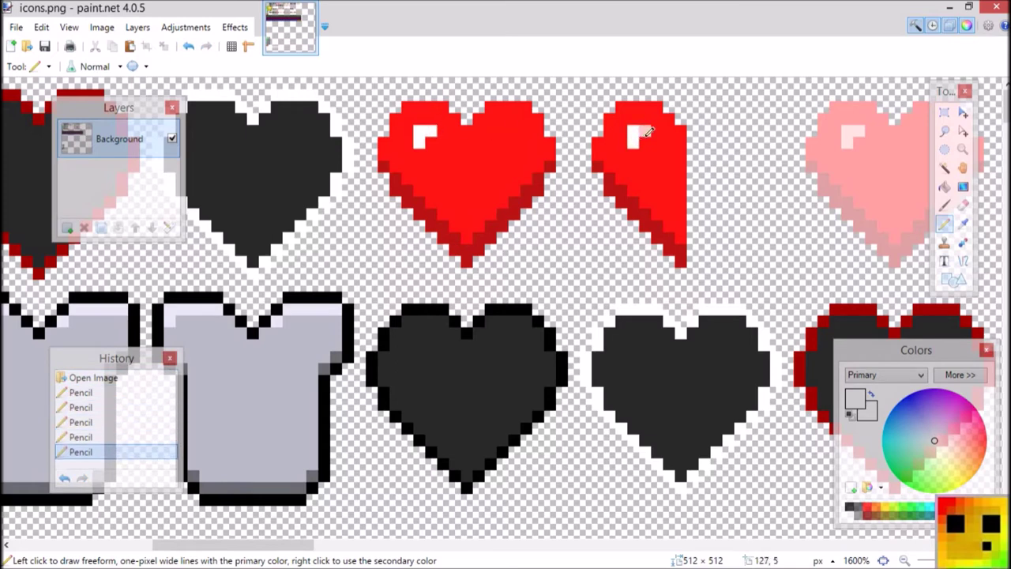
left_click(646, 131)
left_click(188, 30)
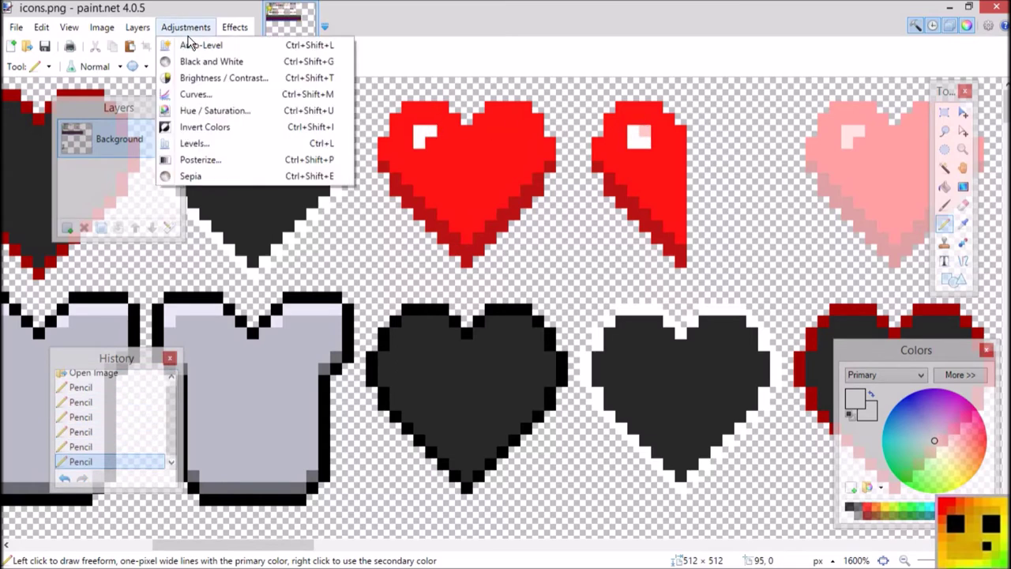
left_click(376, 41)
left_click(189, 46)
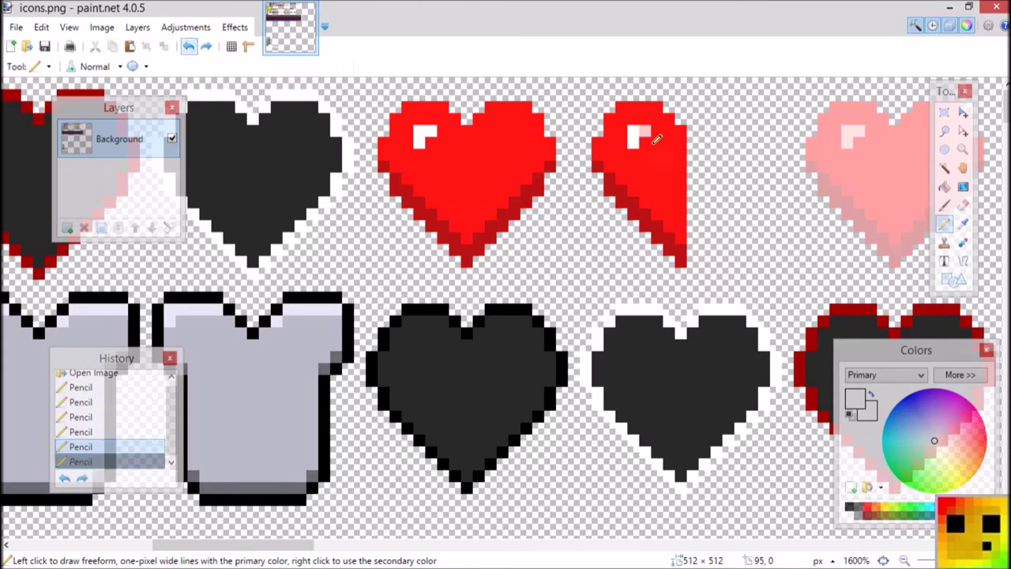
left_click(646, 130)
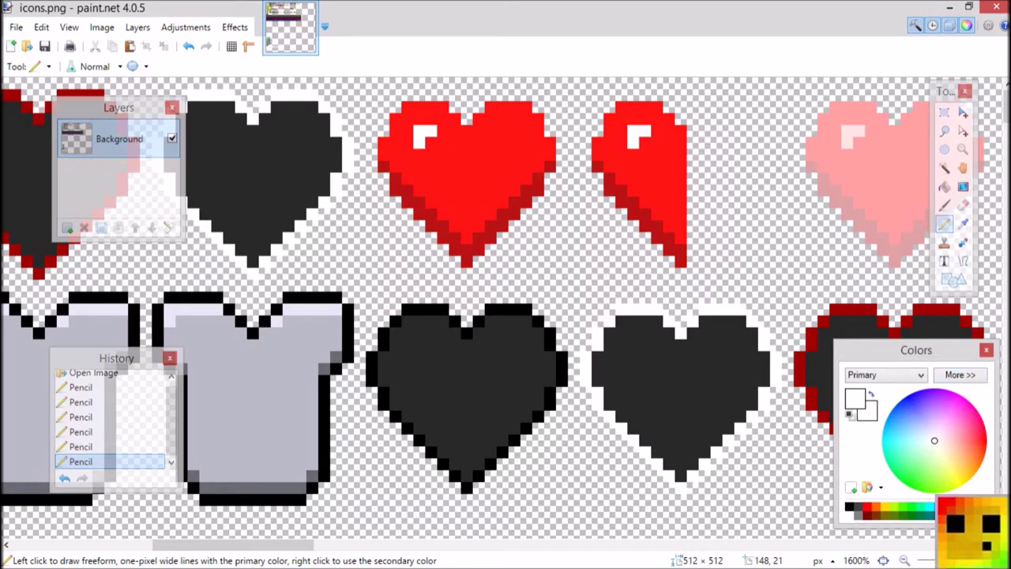
left_click(920, 507)
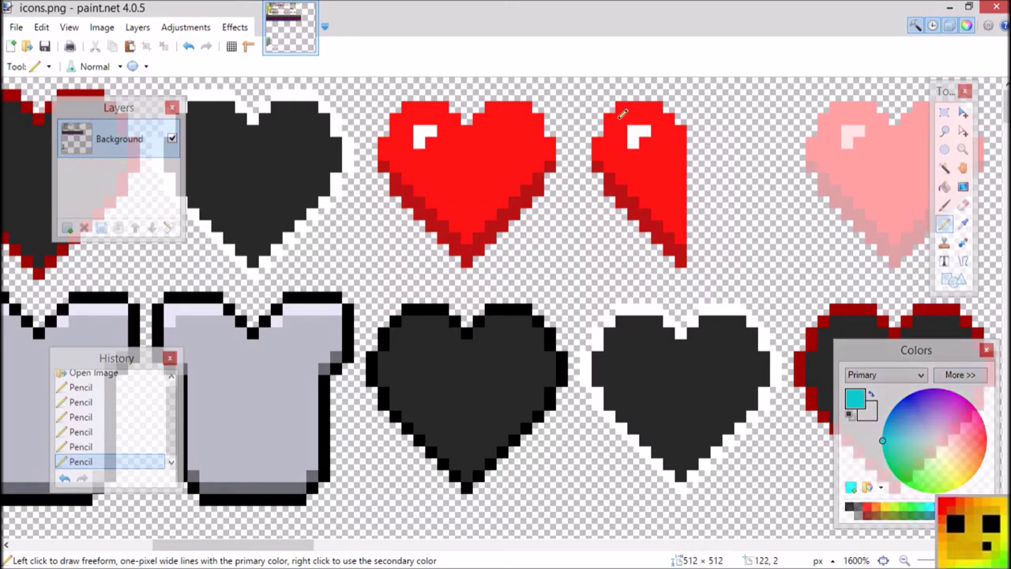
mouse_move(608, 117)
left_mouse_down()
mouse_move(606, 148)
mouse_move(634, 164)
left_mouse_up()
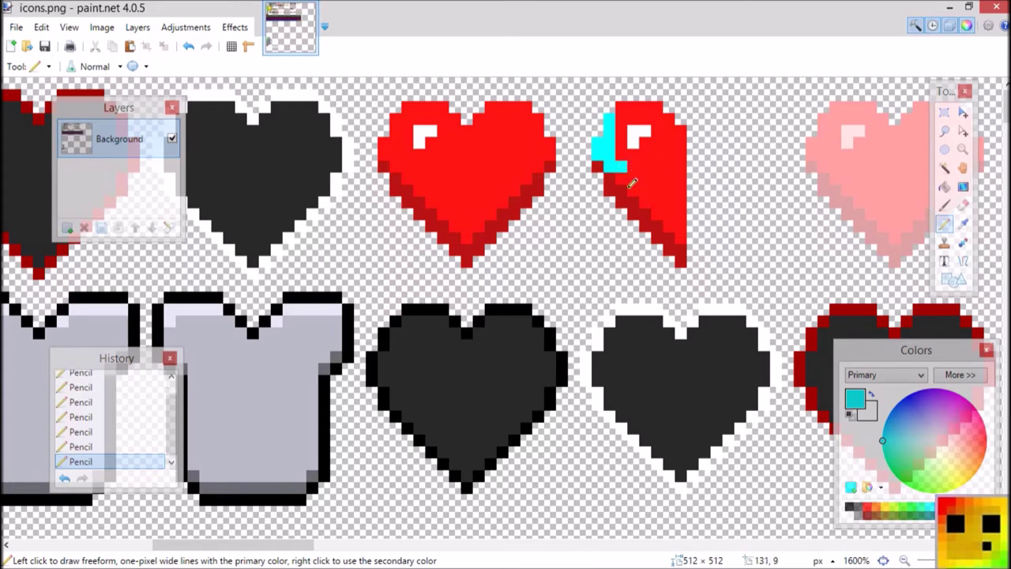
left_click(185, 27)
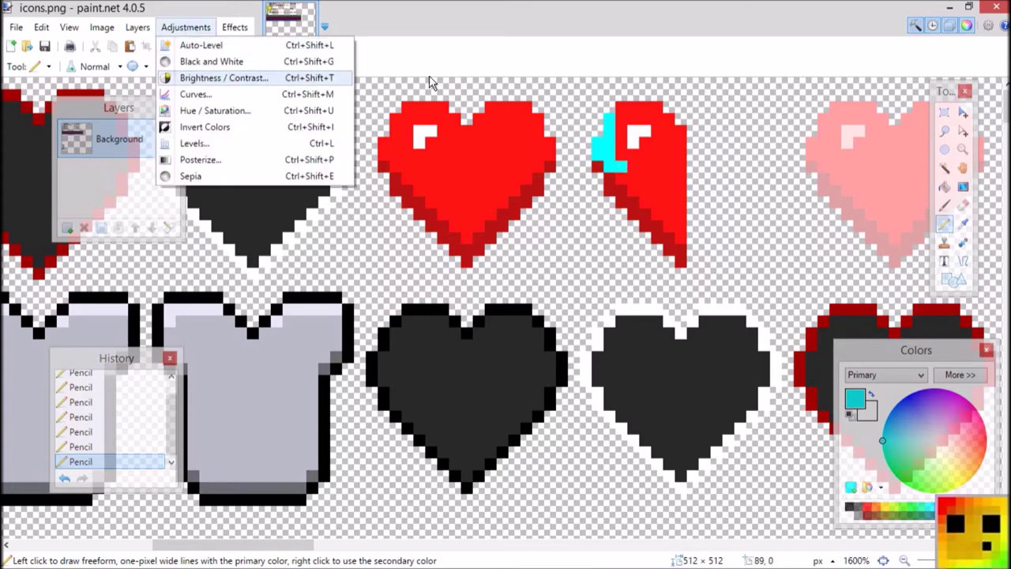
left_click(422, 40)
left_click(188, 46)
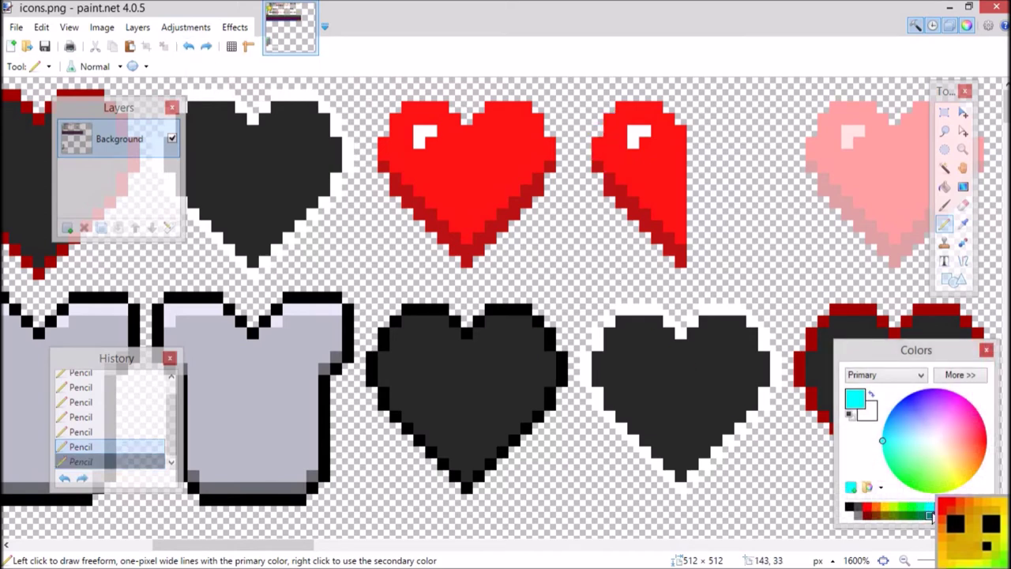
- Mix the primary colour 04E8FF and paint over the full heart's bright red area, sparing the white highlight and dark red lower edge
left_click(971, 376)
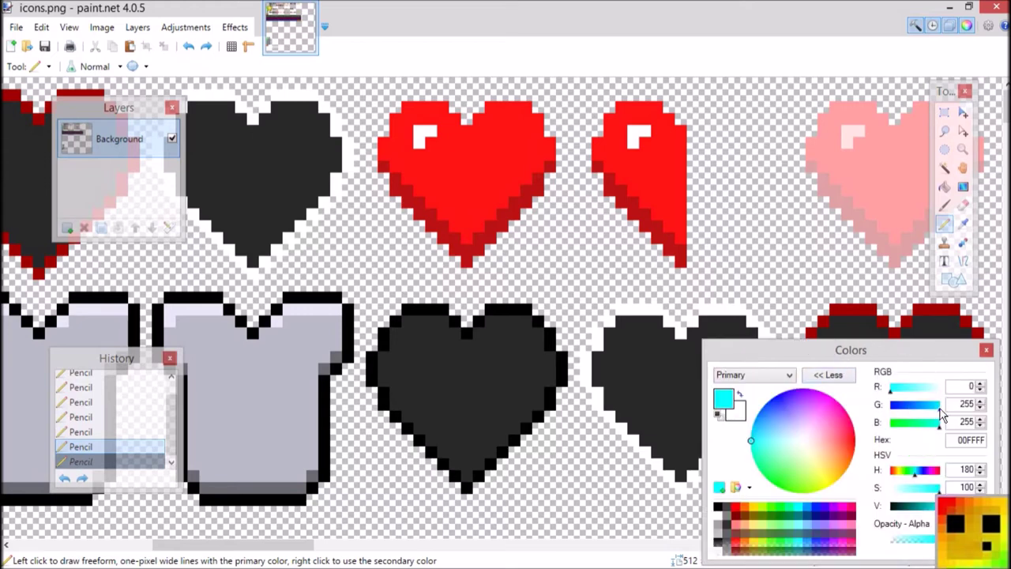
left_click_drag(938, 408, 935, 409)
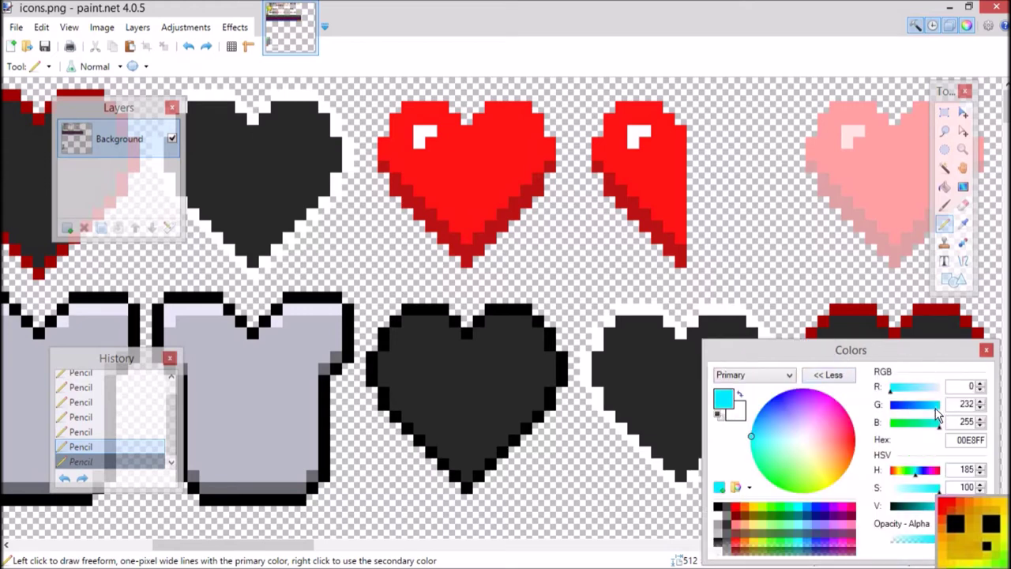
left_click(892, 387)
left_click(406, 143)
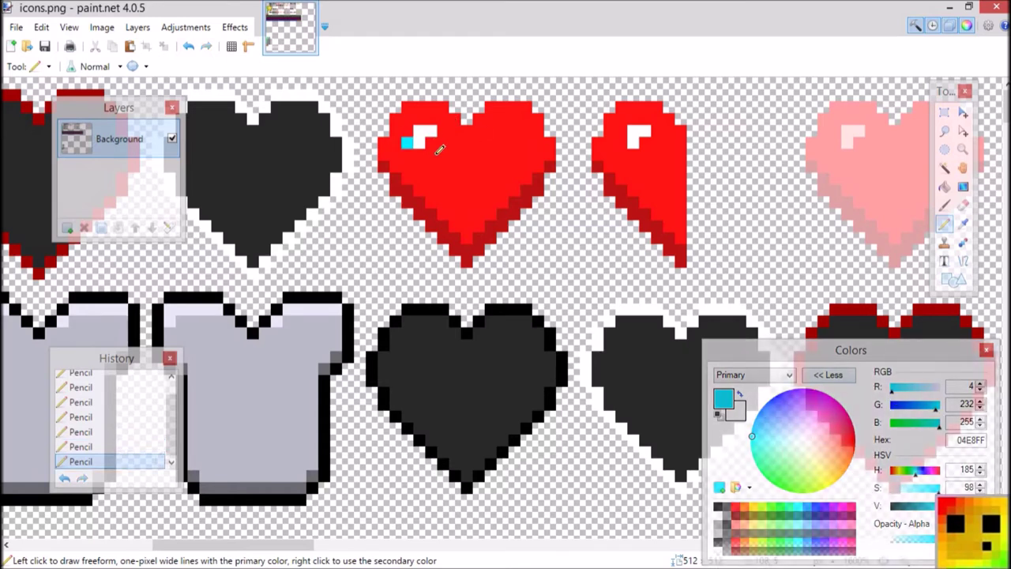
mouse_move(404, 141)
left_mouse_down()
mouse_move(381, 145)
mouse_move(462, 204)
mouse_move(474, 194)
mouse_move(468, 173)
mouse_move(505, 160)
mouse_move(446, 156)
mouse_move(437, 141)
mouse_move(434, 170)
mouse_move(442, 162)
mouse_move(447, 181)
mouse_move(432, 200)
mouse_move(469, 227)
mouse_move(486, 198)
mouse_move(482, 219)
mouse_move(521, 175)
left_mouse_up()
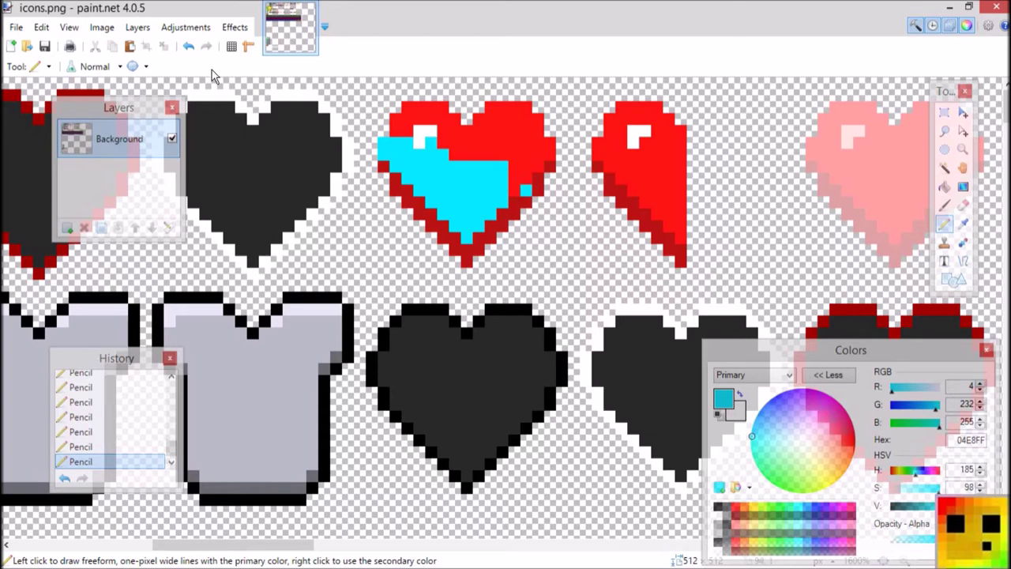
left_click(189, 45)
mouse_move(523, 185)
left_mouse_down()
mouse_move(514, 173)
mouse_move(550, 147)
left_mouse_up()
mouse_move(553, 136)
left_mouse_down()
mouse_move(538, 128)
mouse_move(540, 114)
mouse_move(528, 154)
mouse_move(525, 103)
mouse_move(503, 103)
mouse_move(456, 133)
mouse_move(439, 106)
mouse_move(418, 104)
mouse_move(403, 123)
mouse_move(445, 105)
mouse_move(444, 152)
mouse_move(464, 141)
mouse_move(484, 158)
mouse_move(476, 150)
mouse_move(506, 132)
mouse_move(499, 118)
mouse_move(512, 117)
mouse_move(519, 136)
left_mouse_up()
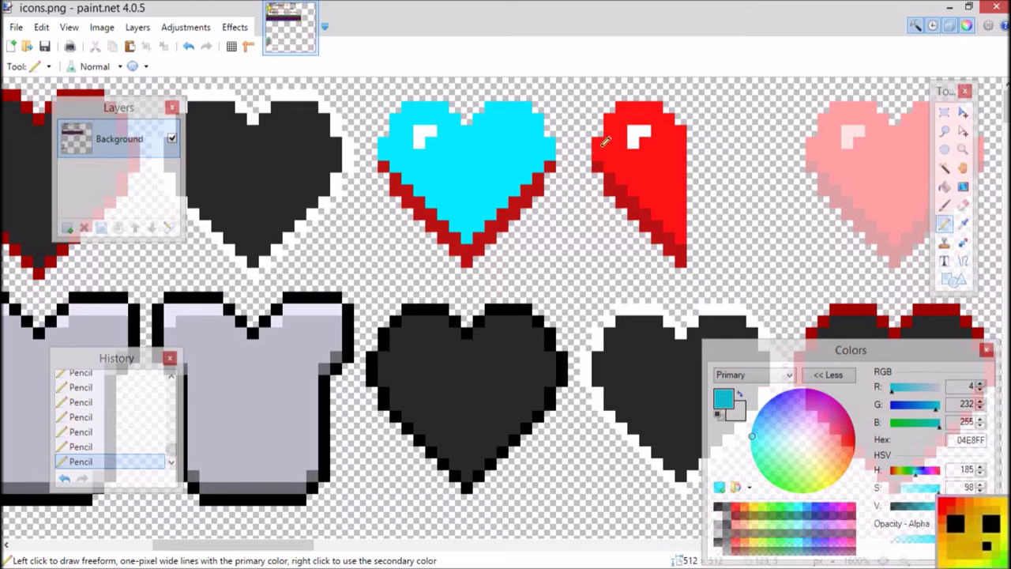
- Paint the half heart's bright red area with the same cyan, working along its dark red lower edge
mouse_move(605, 141)
left_mouse_down()
mouse_move(599, 147)
mouse_move(662, 194)
mouse_move(682, 239)
mouse_move(661, 212)
left_mouse_up()
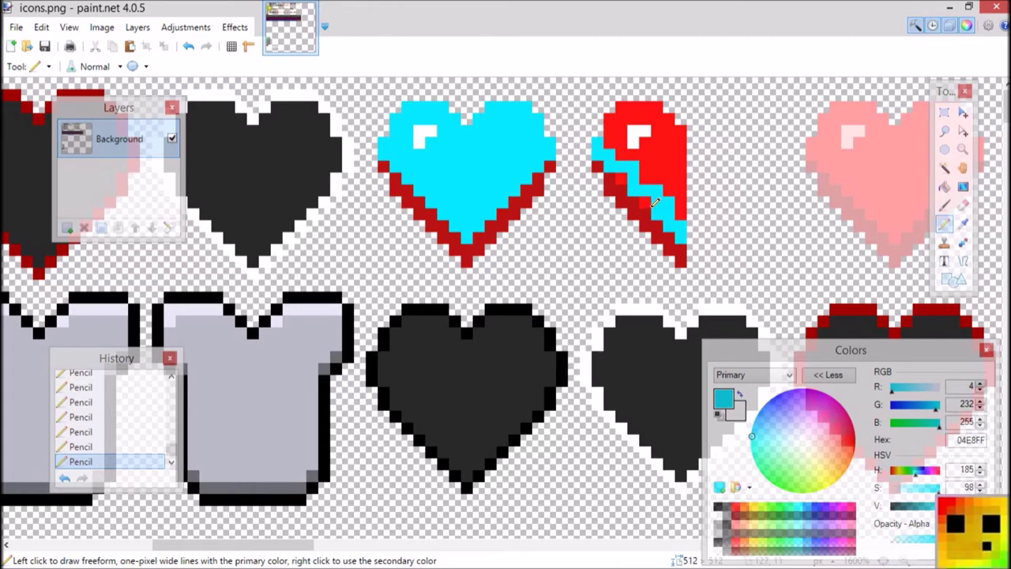